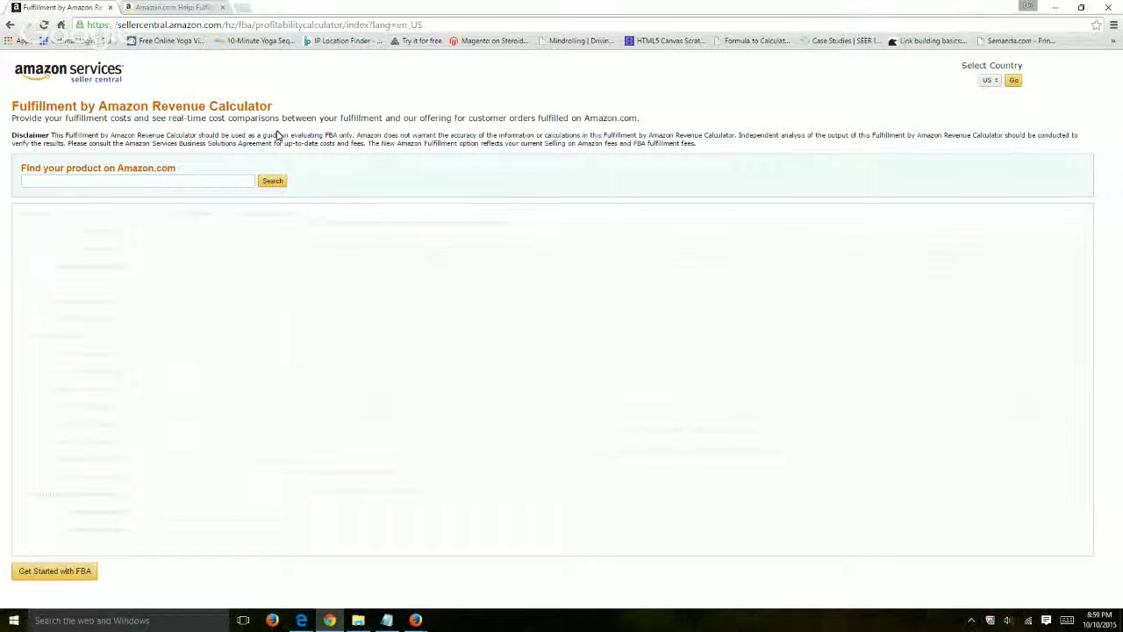
Glance at the Multi-Channel Fulfillment Orders heading in Seller Help, then go back to the empty calculator
{"action": "left_click", "coordinate": [180, 7]}
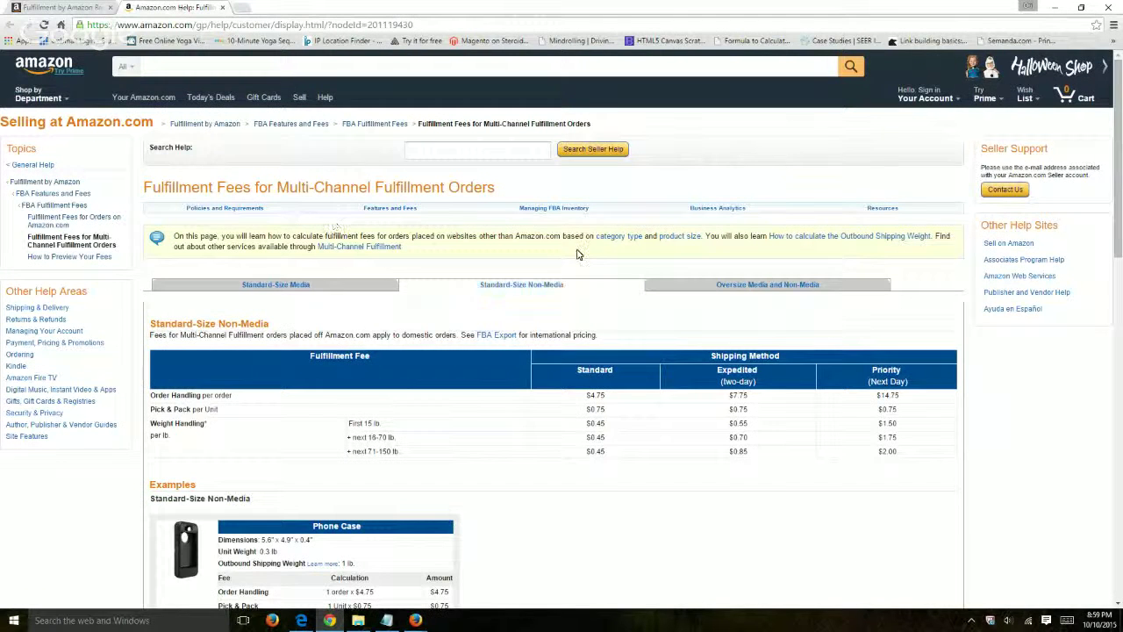
{"action": "left_click_drag", "start_coordinate": [276, 188], "coordinate": [498, 192]}
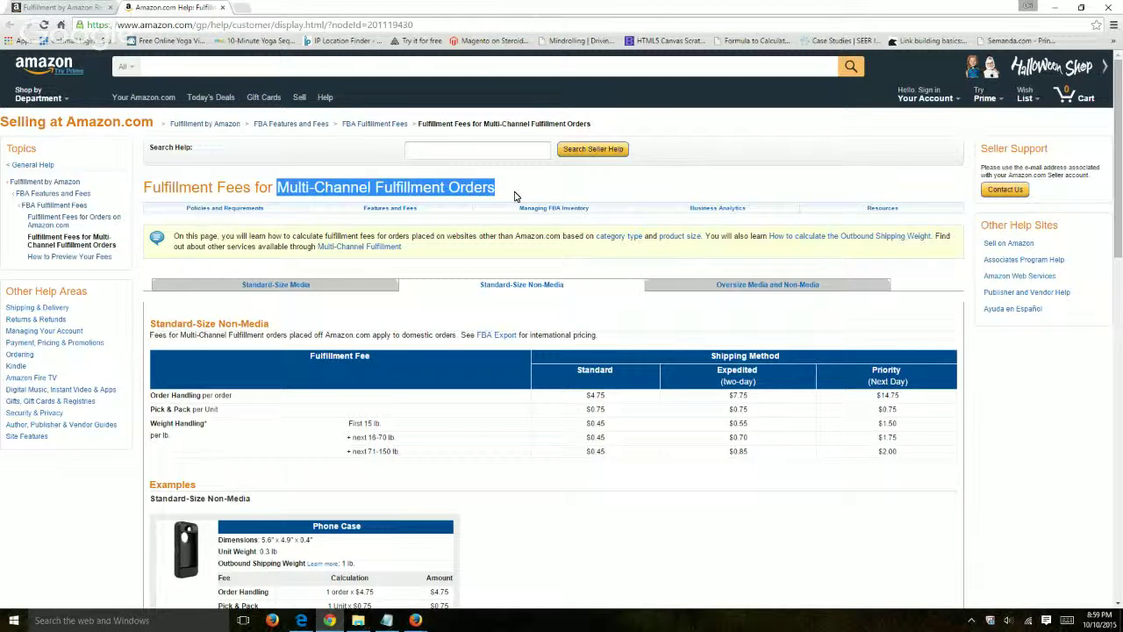
{"action": "left_click", "coordinate": [79, 7]}
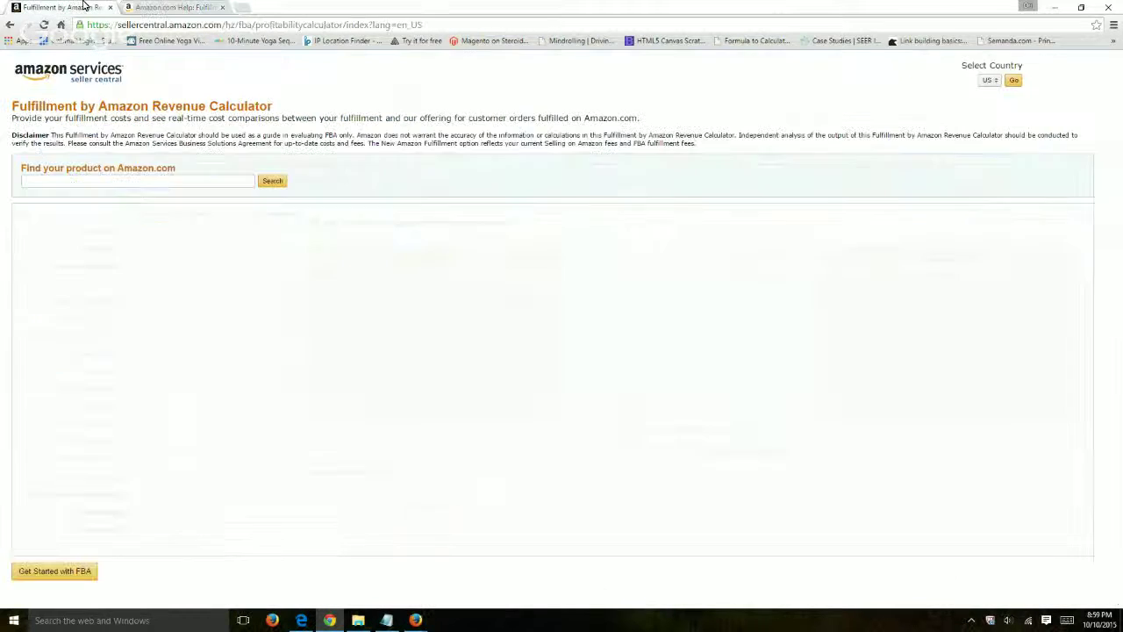
Search the calculator for ASIN B00SOKFHFG to load the Spalding NBA Replica Game Ball
{"action": "left_click", "coordinate": [208, 184]}
{"action": "type", "text": "B00SOKFHFG"}
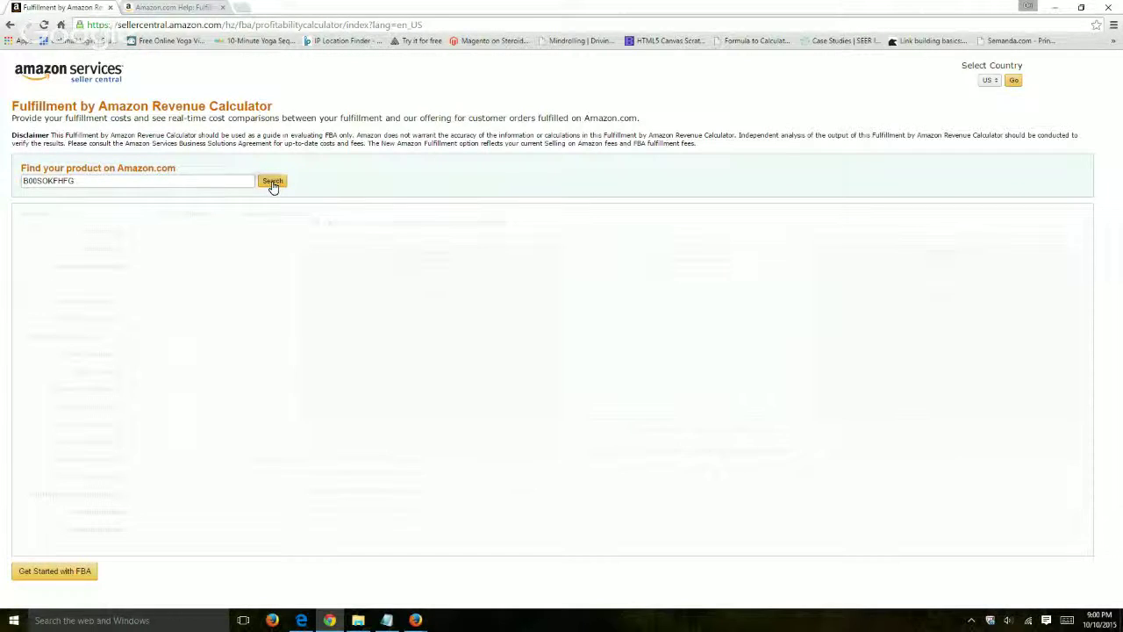
{"action": "left_click", "coordinate": [272, 182]}
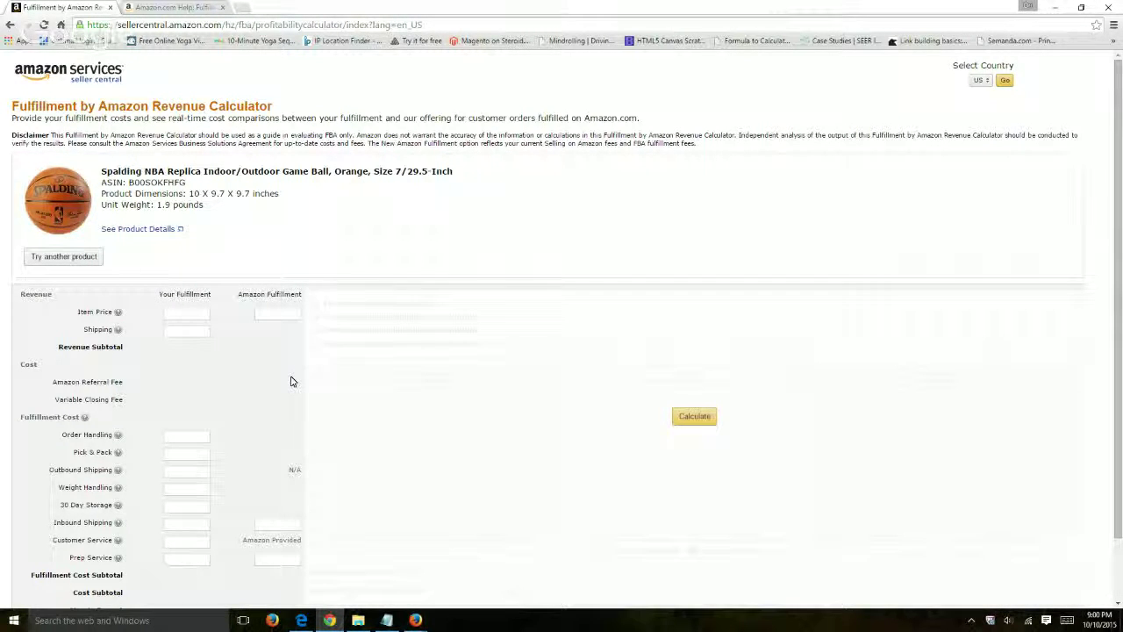
Enter an item price of 30 in both the Your Fulfillment and Amazon Fulfillment columns
{"action": "mouse_move", "coordinate": [117, 314]}
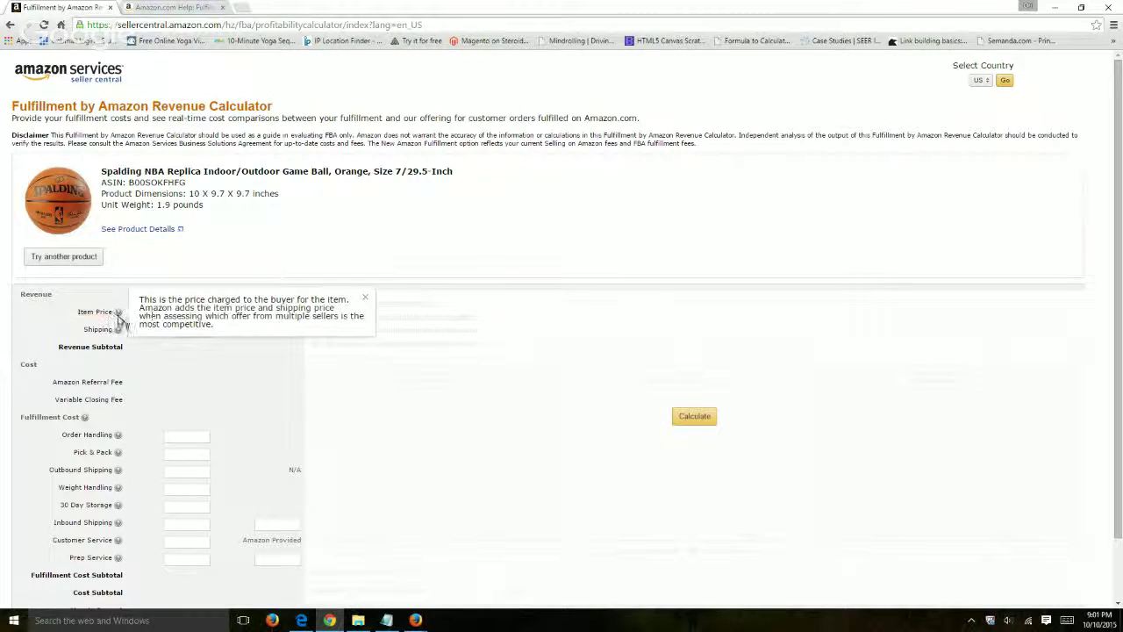
{"action": "left_click", "coordinate": [201, 312]}
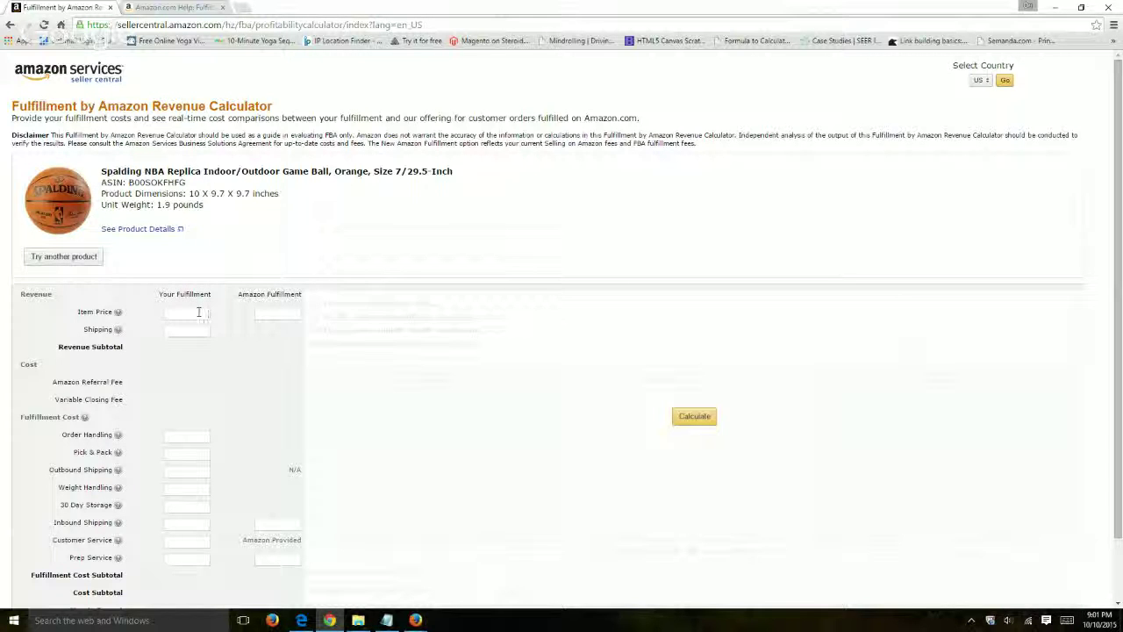
{"action": "type", "text": "1"}
{"action": "type", "text": "0"}
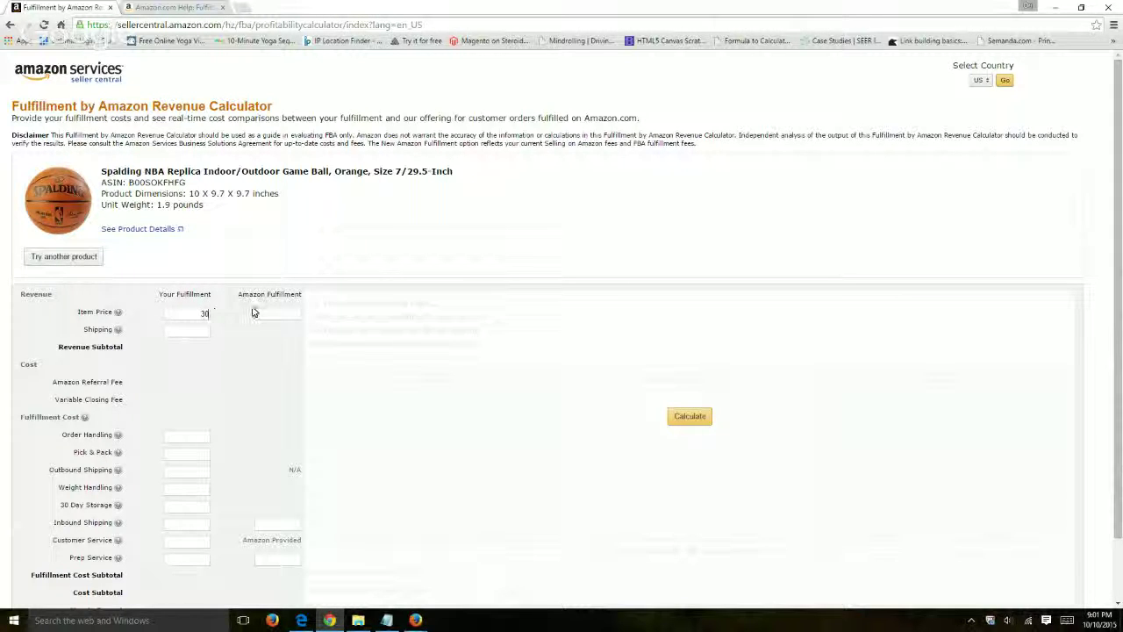
{"action": "left_click", "coordinate": [277, 313]}
{"action": "type", "text": "30"}
Correct the Your Fulfillment shipping charge to 4.95
{"action": "left_click_drag", "start_coordinate": [159, 295], "coordinate": [210, 298]}
{"action": "mouse_move", "coordinate": [96, 334]}
{"action": "key", "text": "BackSpace"}
{"action": "type", "text": "5"}
{"action": "key", "text": "BackSpace"}
{"action": "type", "text": "5"}
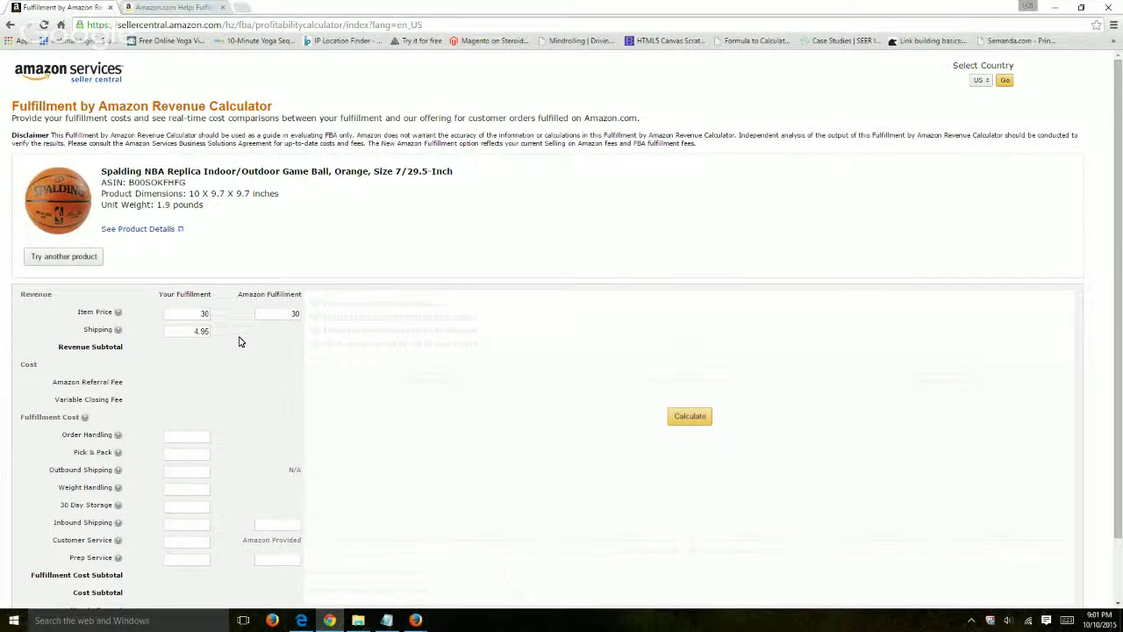
{"action": "scroll", "coordinate": [254, 335], "scroll_direction": "down", "scroll_amount": 1}
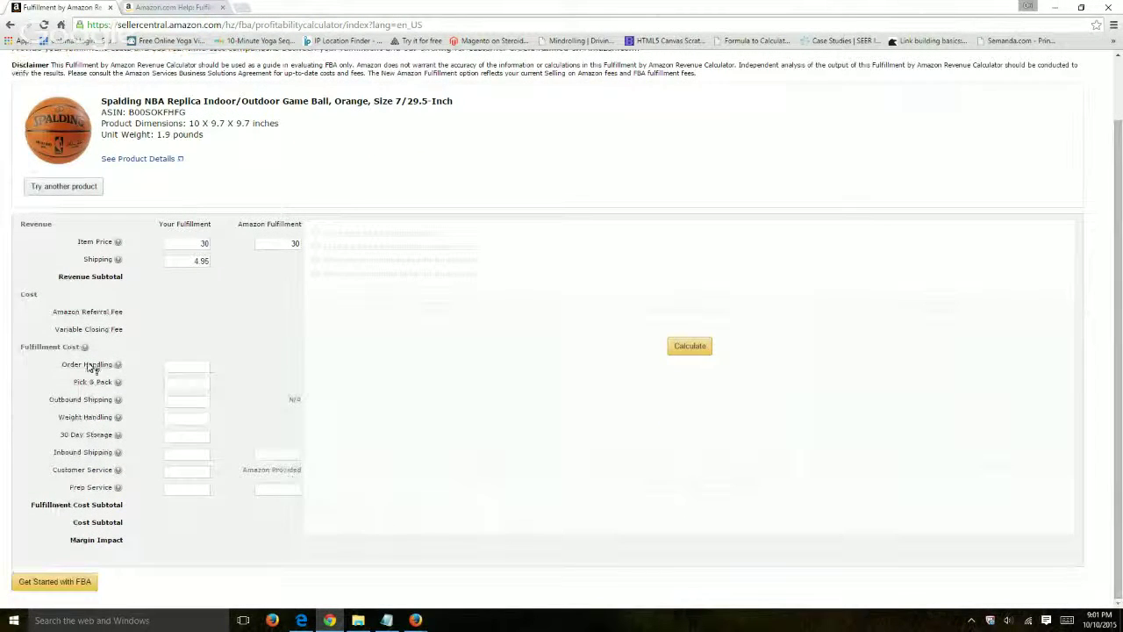
{"action": "left_click", "coordinate": [117, 364]}
{"action": "left_click", "coordinate": [261, 413]}
{"action": "left_click", "coordinate": [73, 436]}
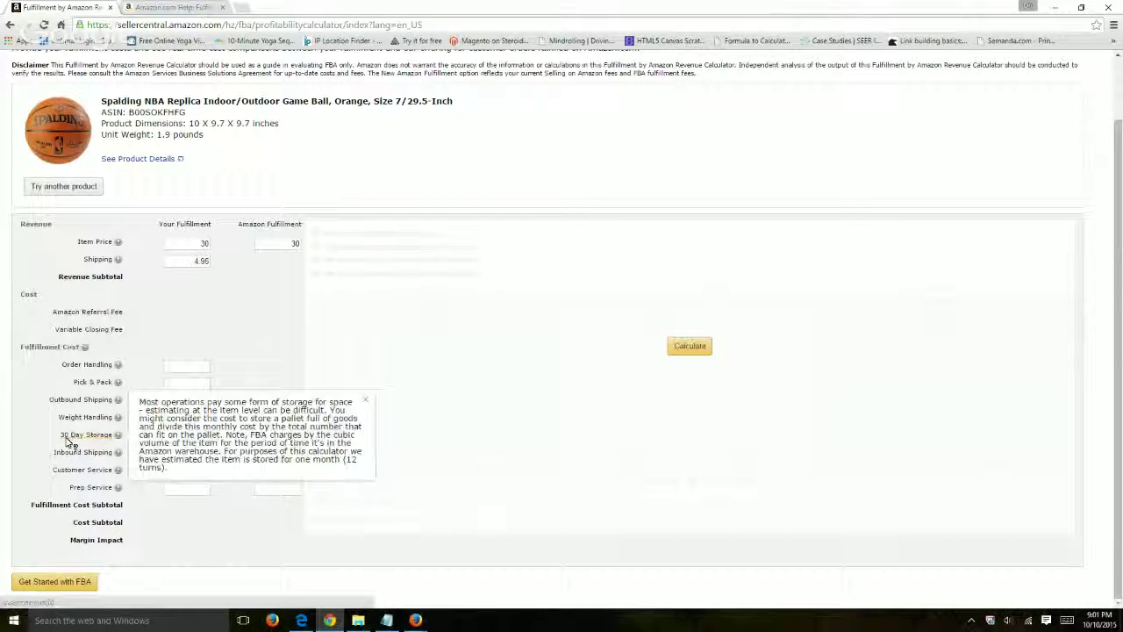
{"action": "left_click", "coordinate": [87, 419]}
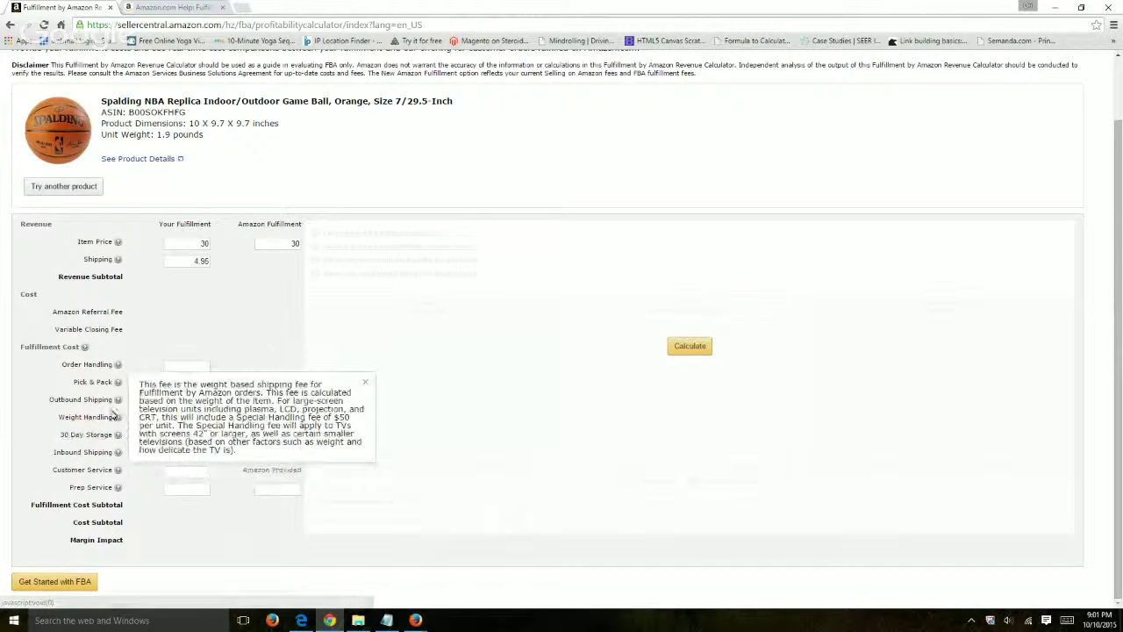
{"action": "left_click", "coordinate": [83, 400]}
{"action": "left_click", "coordinate": [95, 382]}
{"action": "left_click", "coordinate": [93, 435]}
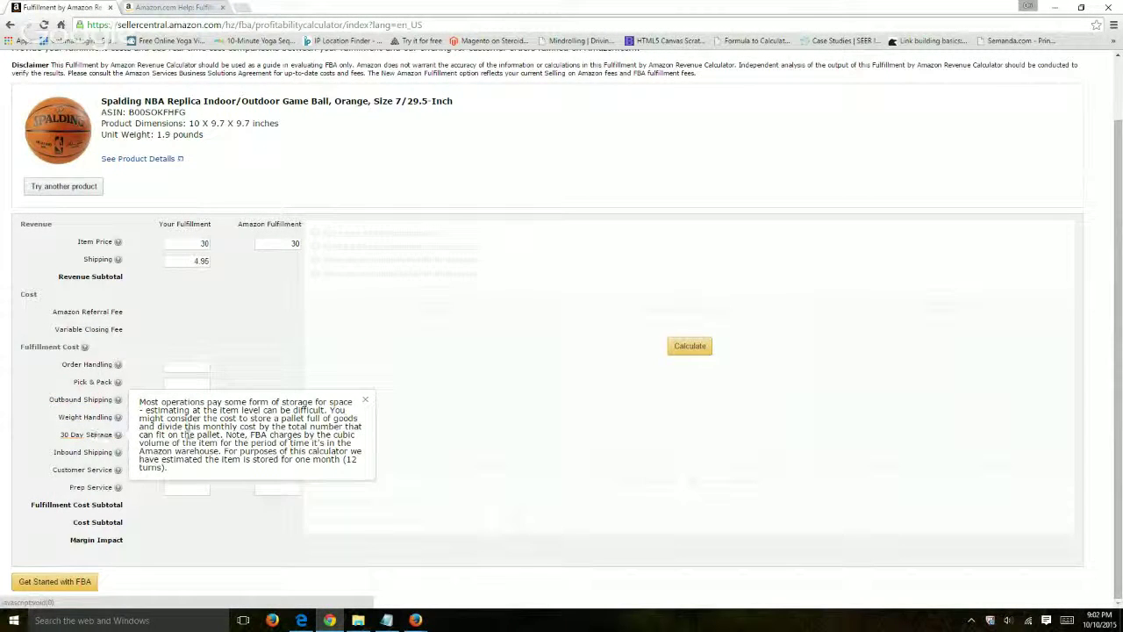
{"action": "left_click", "coordinate": [228, 360]}
{"action": "left_click", "coordinate": [173, 490]}
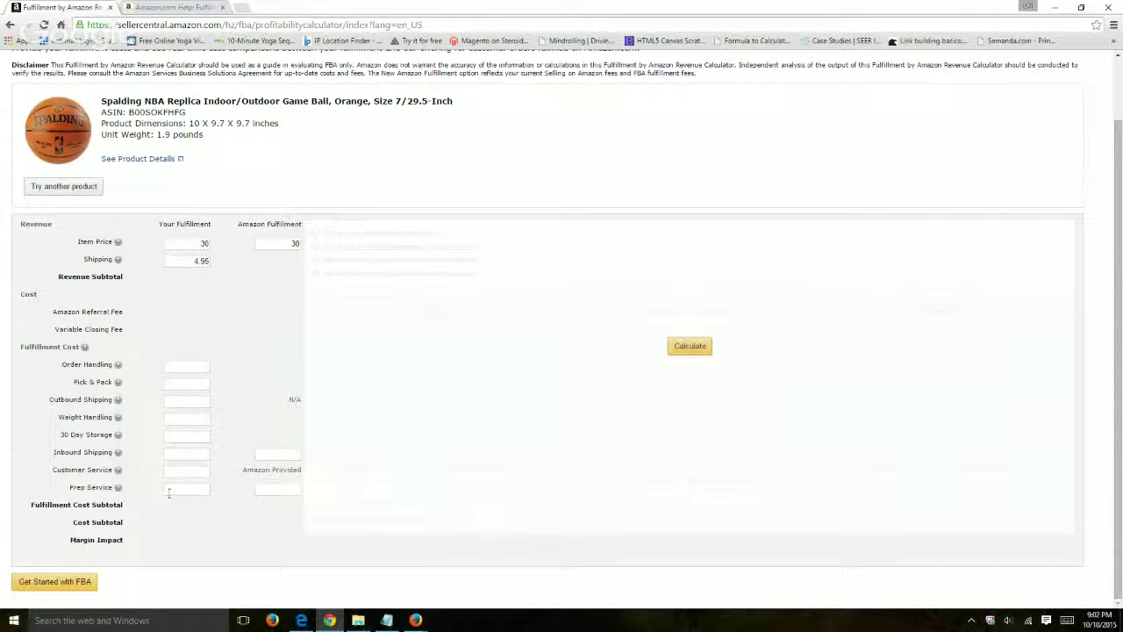
{"action": "left_click", "coordinate": [119, 490]}
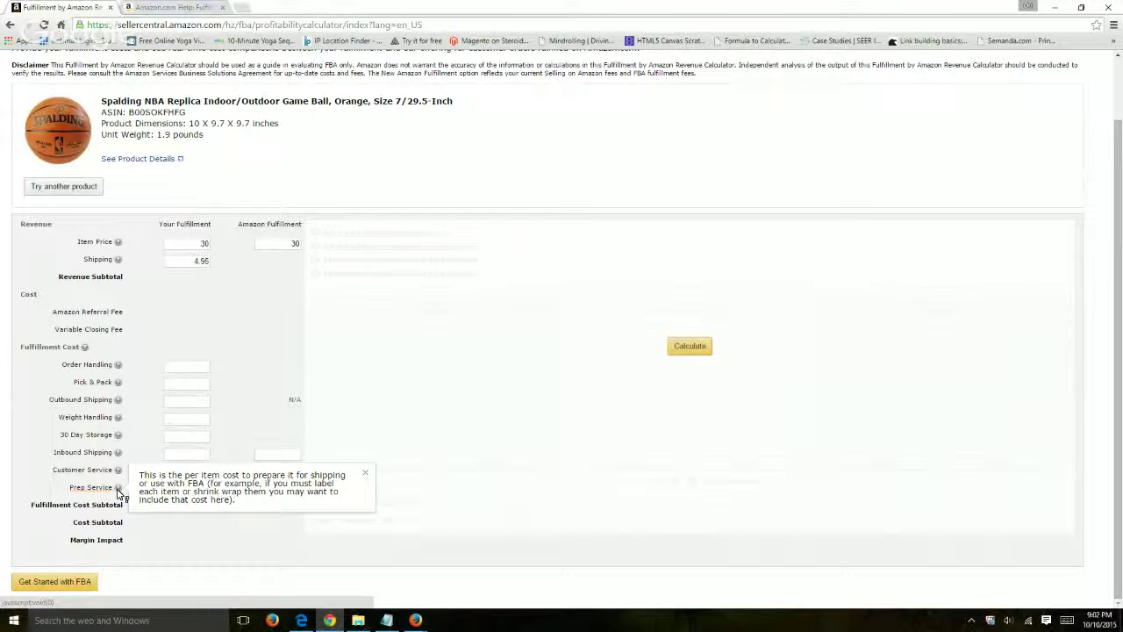
{"action": "mouse_move", "coordinate": [119, 492]}
{"action": "left_mouse_down"}
{"action": "mouse_move", "coordinate": [88, 488]}
{"action": "mouse_move", "coordinate": [114, 489]}
{"action": "left_mouse_up"}
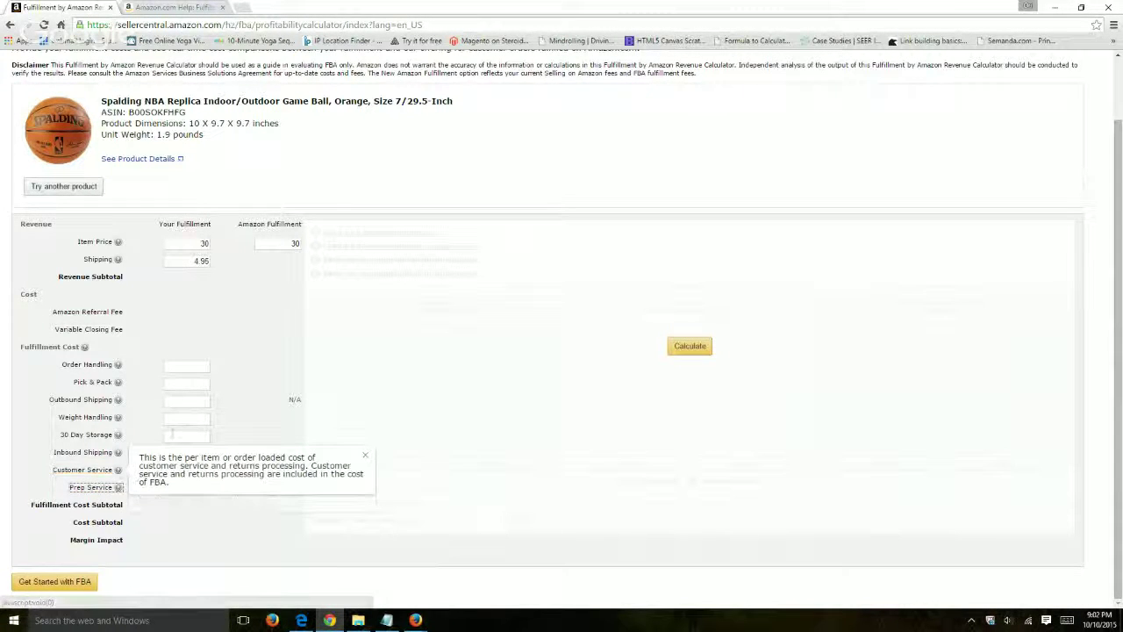
{"action": "left_click", "coordinate": [118, 470]}
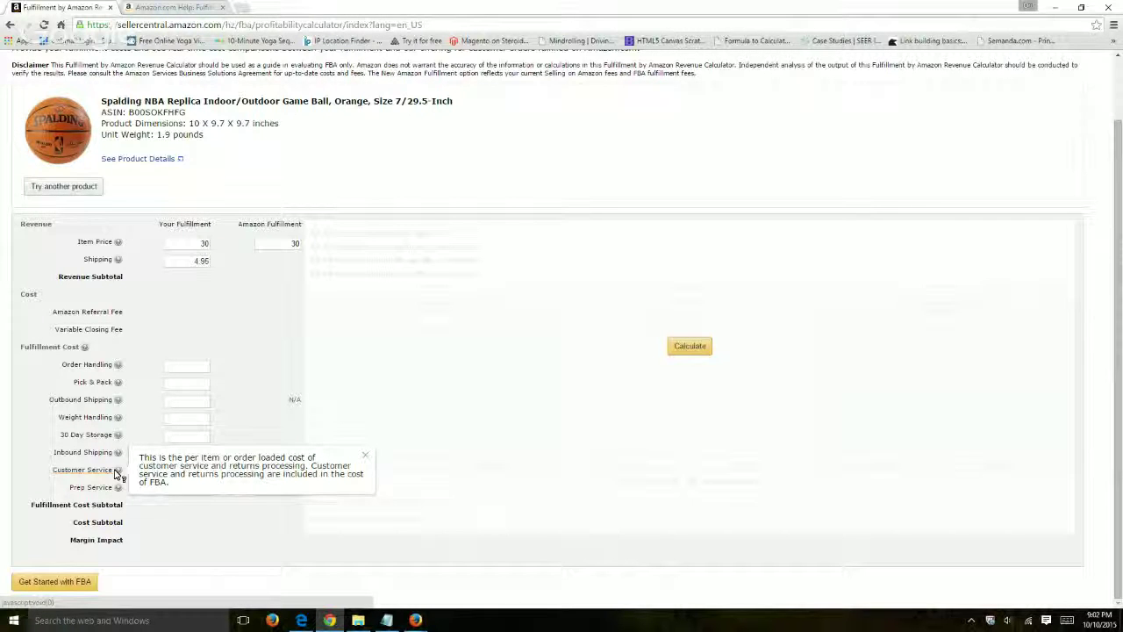
{"action": "left_click", "coordinate": [118, 487]}
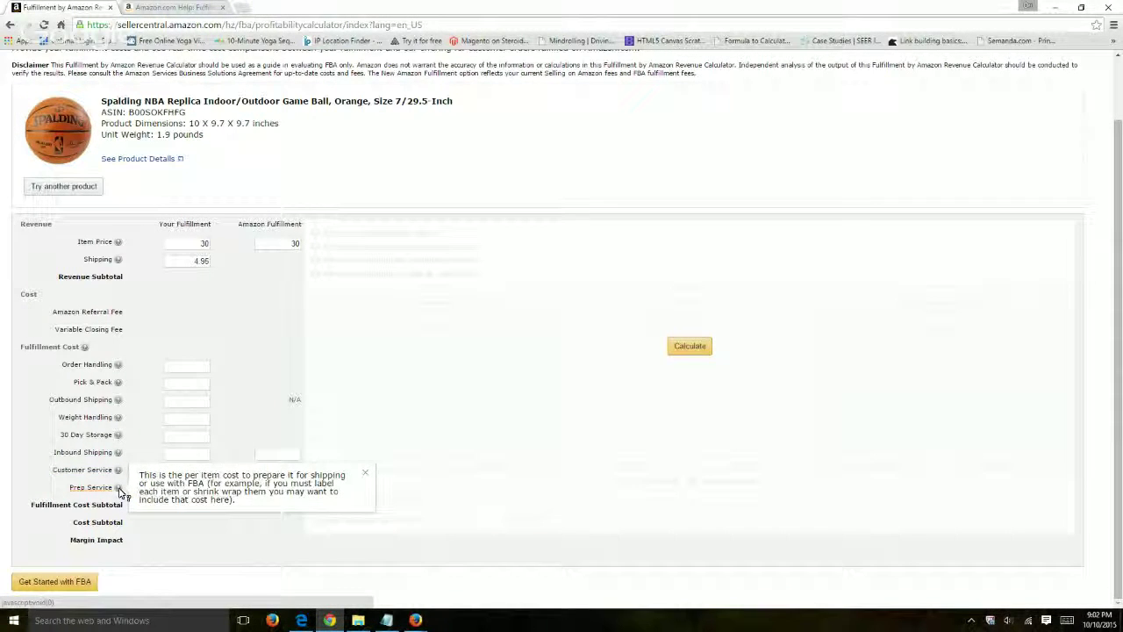
{"action": "left_click", "coordinate": [314, 426]}
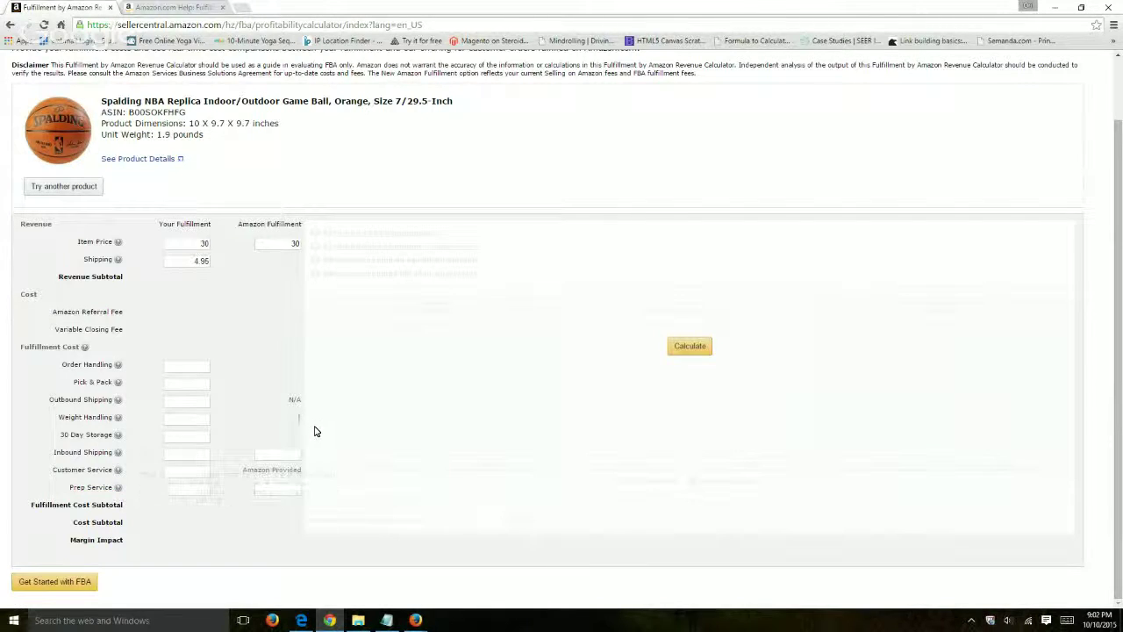
{"action": "left_click", "coordinate": [118, 487]}
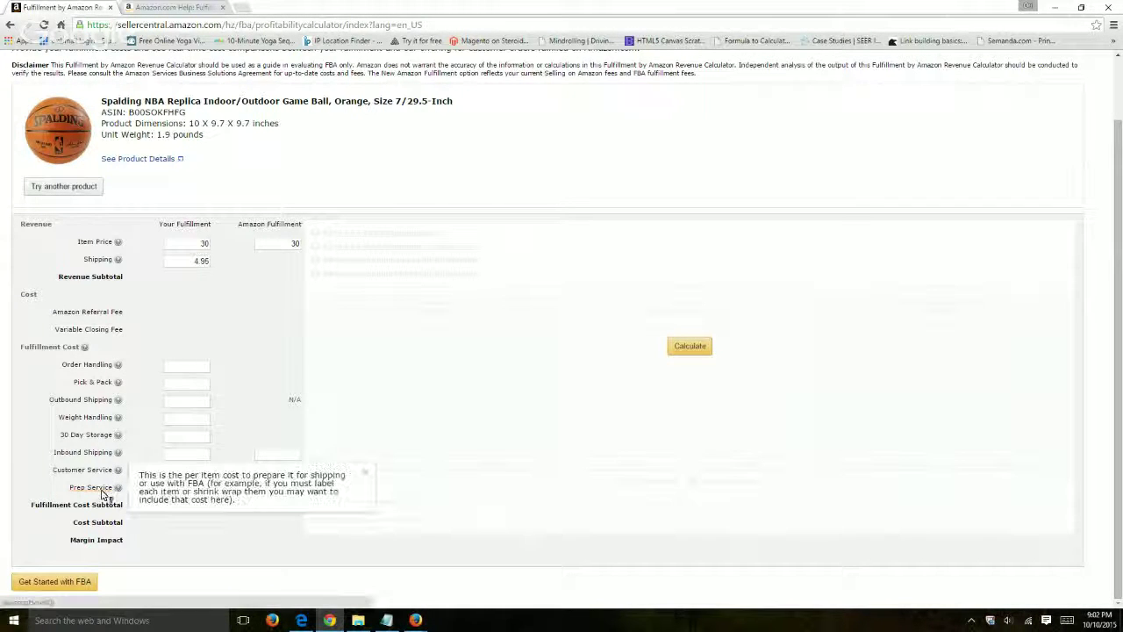
{"action": "left_click", "coordinate": [198, 519]}
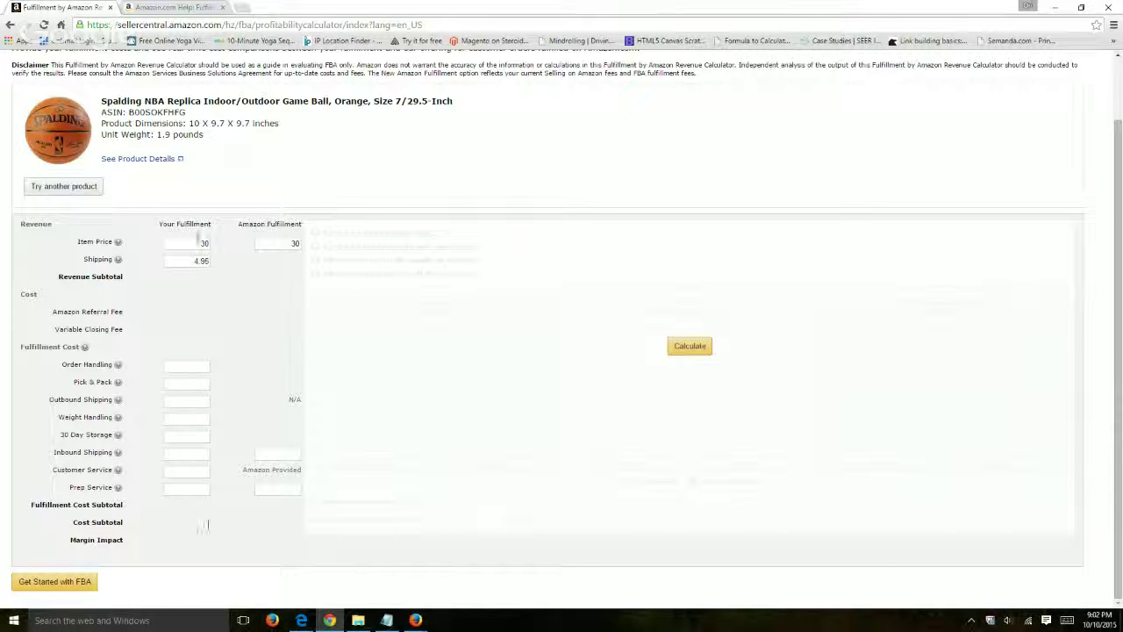
Check the Item Price help, then edit a digit of the 4.95 shipping amount
{"action": "left_click", "coordinate": [118, 241]}
{"action": "left_click", "coordinate": [200, 313]}
{"action": "left_click_drag", "start_coordinate": [176, 260], "coordinate": [208, 261]}
{"action": "left_click", "coordinate": [206, 262]}
{"action": "key", "text": "BackSpace"}
{"action": "type", "text": "8"}
Set the Your Fulfillment Prep Service cost to 1
{"action": "left_click", "coordinate": [191, 493]}
{"action": "left_click_drag", "start_coordinate": [195, 488], "coordinate": [222, 493]}
{"action": "left_click", "coordinate": [206, 488]}
{"action": "mouse_move", "coordinate": [119, 452]}
Calculate the fees and point out Amazon's referral fee of 4.50
{"action": "left_click", "coordinate": [691, 347]}
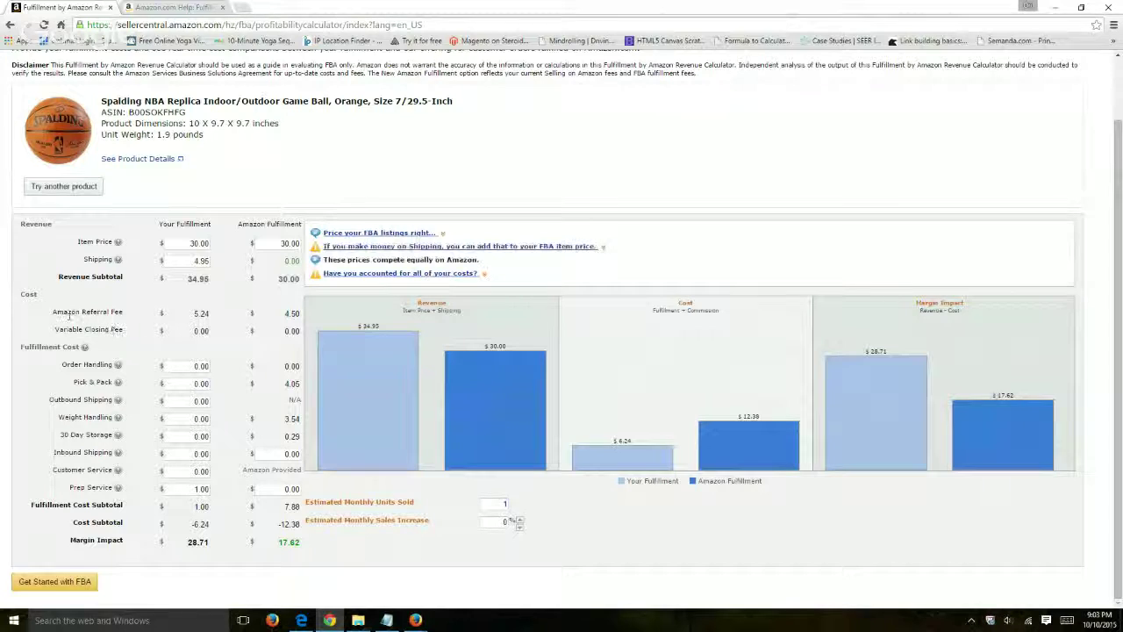
{"action": "left_click_drag", "start_coordinate": [64, 314], "coordinate": [209, 319]}
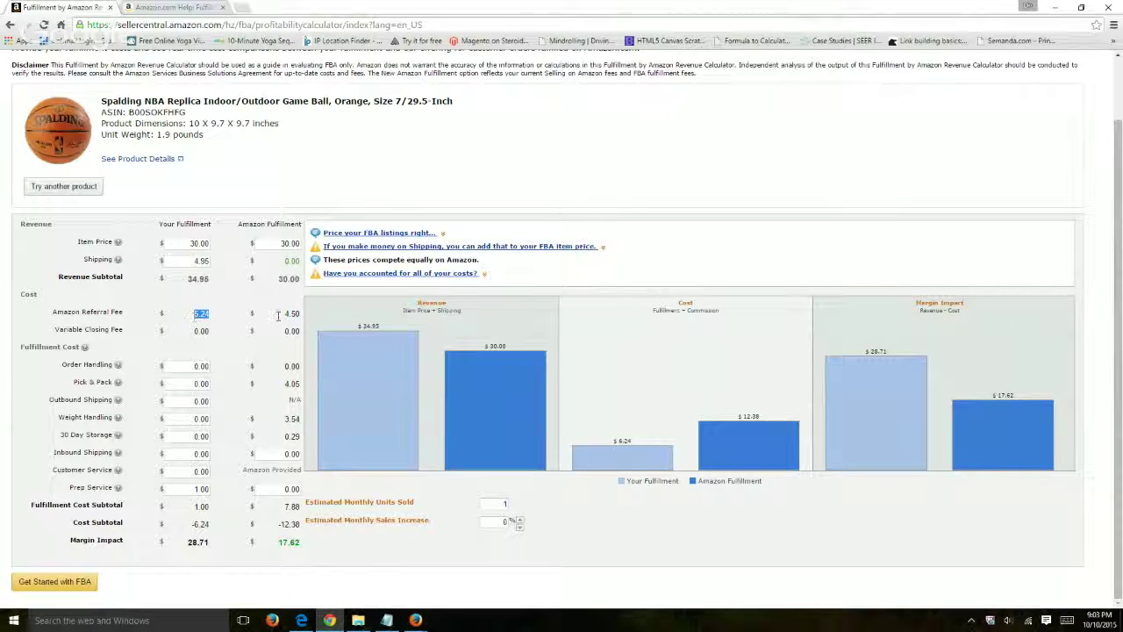
{"action": "left_click_drag", "start_coordinate": [279, 315], "coordinate": [298, 319]}
{"action": "left_click", "coordinate": [102, 283]}
Compare the revenue subtotals: 34.95 for your fulfillment versus 30.00 for Amazon's
{"action": "left_click_drag", "start_coordinate": [103, 283], "coordinate": [209, 230]}
{"action": "left_click_drag", "start_coordinate": [186, 279], "coordinate": [211, 281]}
{"action": "left_click", "coordinate": [277, 280]}
{"action": "left_click_drag", "start_coordinate": [275, 279], "coordinate": [302, 281]}
{"action": "left_click_drag", "start_coordinate": [185, 279], "coordinate": [210, 280]}
Point out Amazon's Pick & Pack 4.05 and Weight Handling 3.54 fees, and your 1.00 cost subtotal
{"action": "left_click_drag", "start_coordinate": [284, 383], "coordinate": [301, 385]}
{"action": "left_click_drag", "start_coordinate": [284, 419], "coordinate": [304, 437]}
{"action": "left_click_drag", "start_coordinate": [200, 507], "coordinate": [248, 506]}
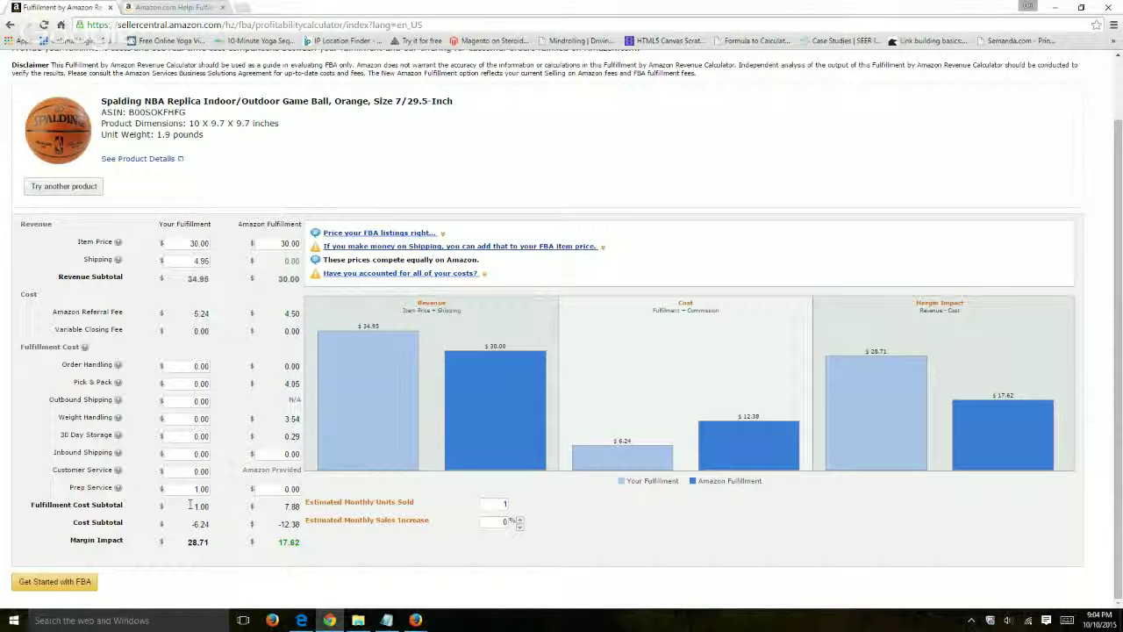
{"action": "double_click", "coordinate": [292, 506]}
{"action": "left_click", "coordinate": [292, 506]}
{"action": "left_click_drag", "start_coordinate": [88, 536], "coordinate": [303, 541]}
{"action": "left_click", "coordinate": [173, 541]}
{"action": "left_click", "coordinate": [294, 541]}
{"action": "left_click", "coordinate": [289, 541]}
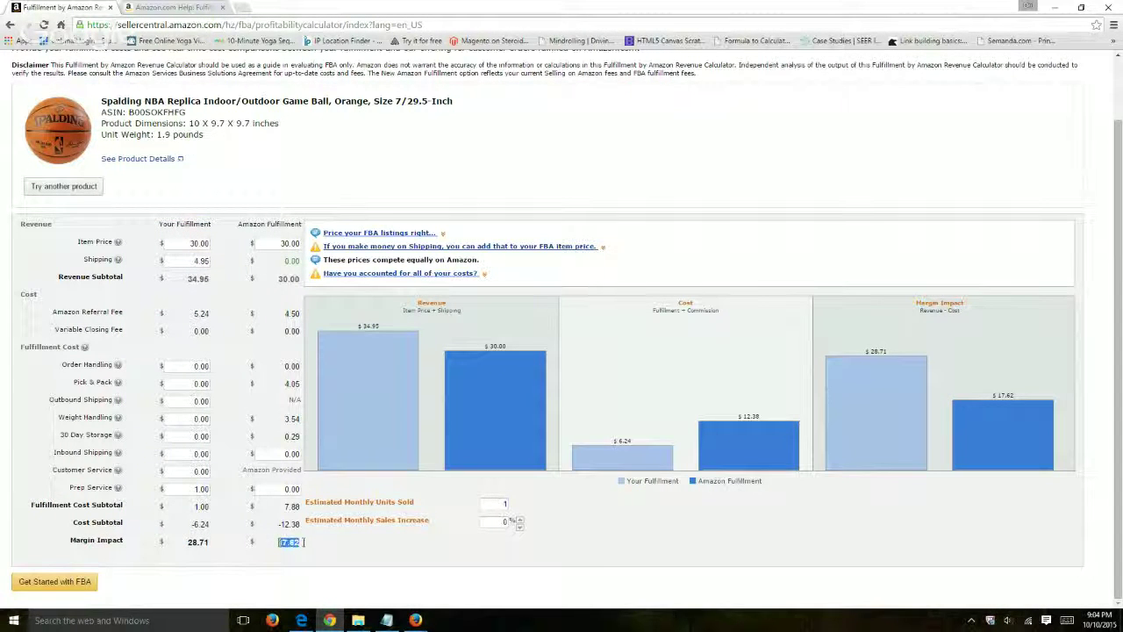
{"action": "left_click", "coordinate": [294, 543]}
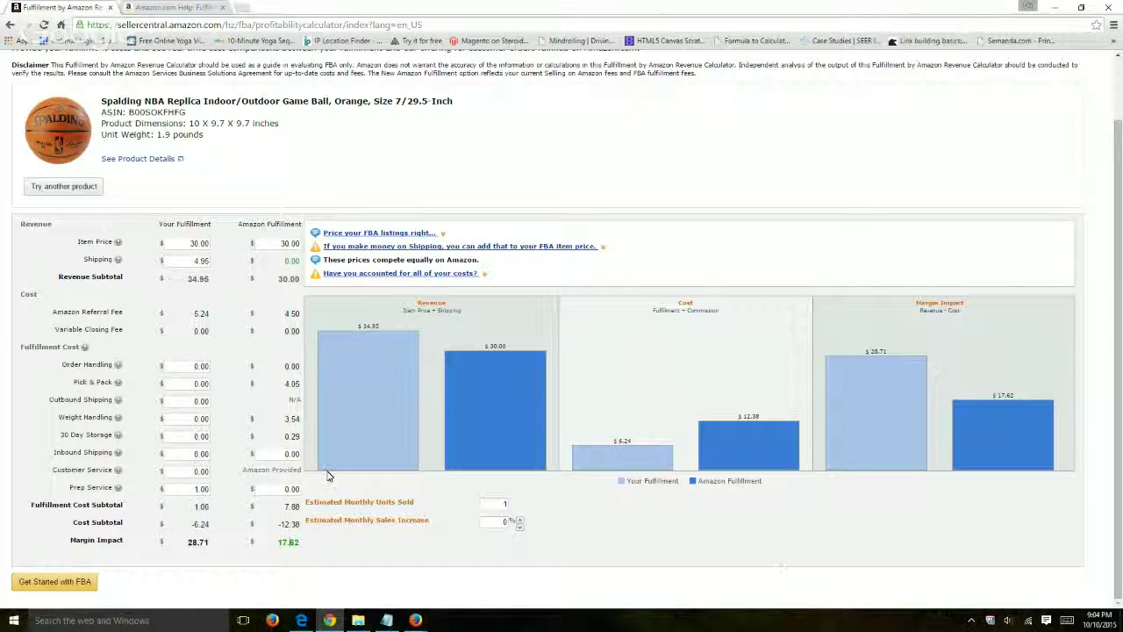
Change Estimated Monthly Units Sold from 1 to 100 and scroll up to the updated charts
{"action": "left_click_drag", "start_coordinate": [307, 502], "coordinate": [415, 507]}
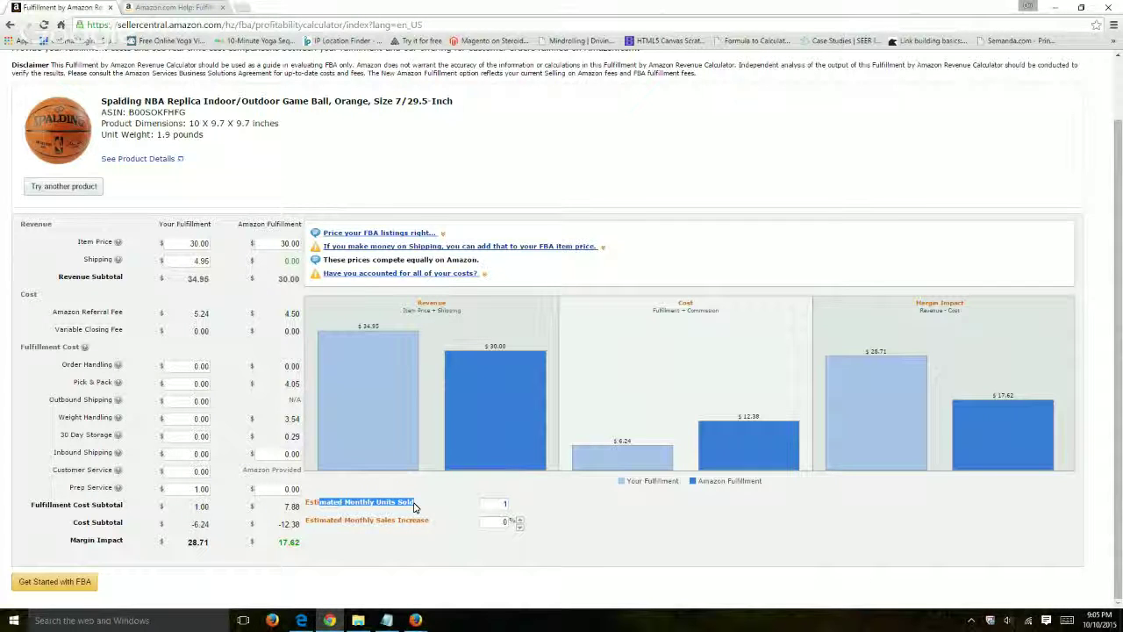
{"action": "left_click", "coordinate": [415, 507]}
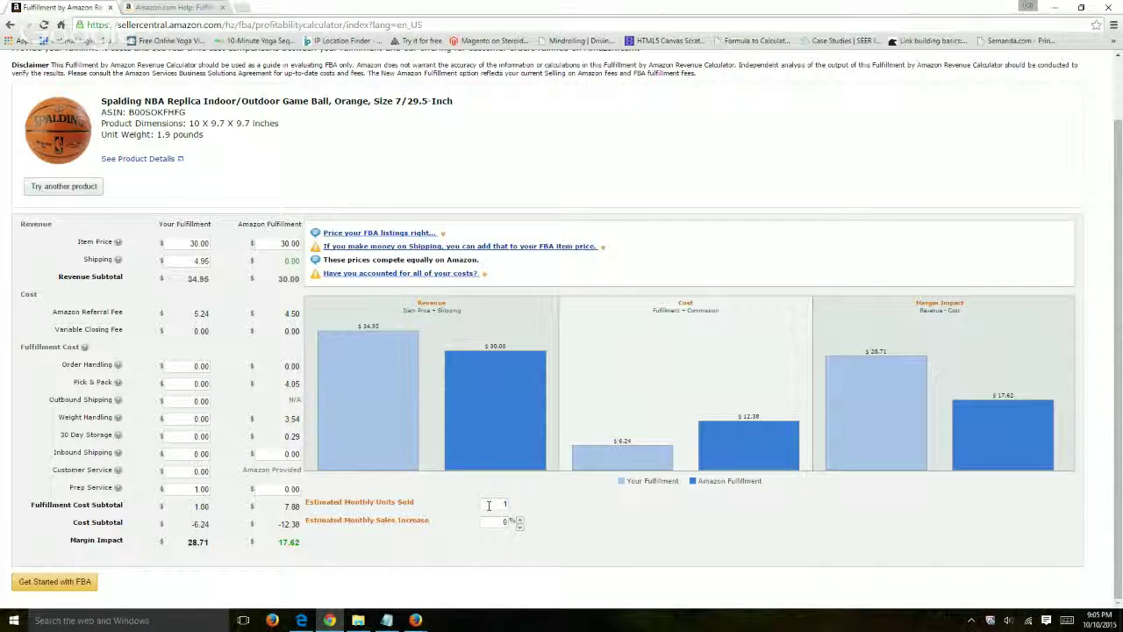
{"action": "double_click", "coordinate": [496, 502]}
{"action": "type", "text": "100"}
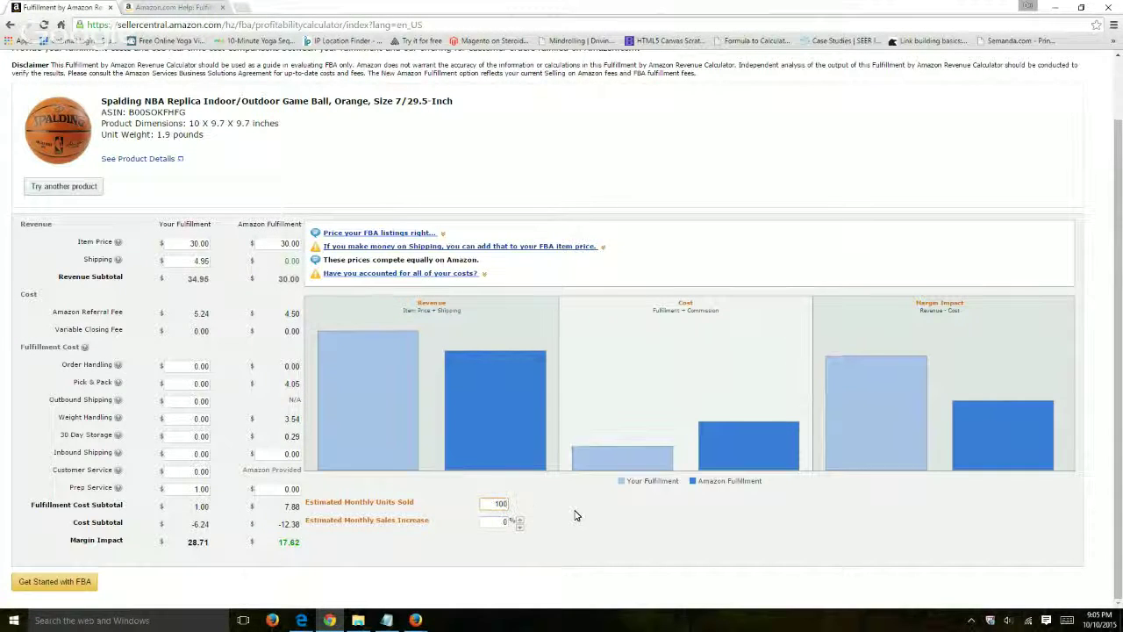
{"action": "left_click_drag", "start_coordinate": [338, 522], "coordinate": [516, 542]}
{"action": "left_click", "coordinate": [506, 524]}
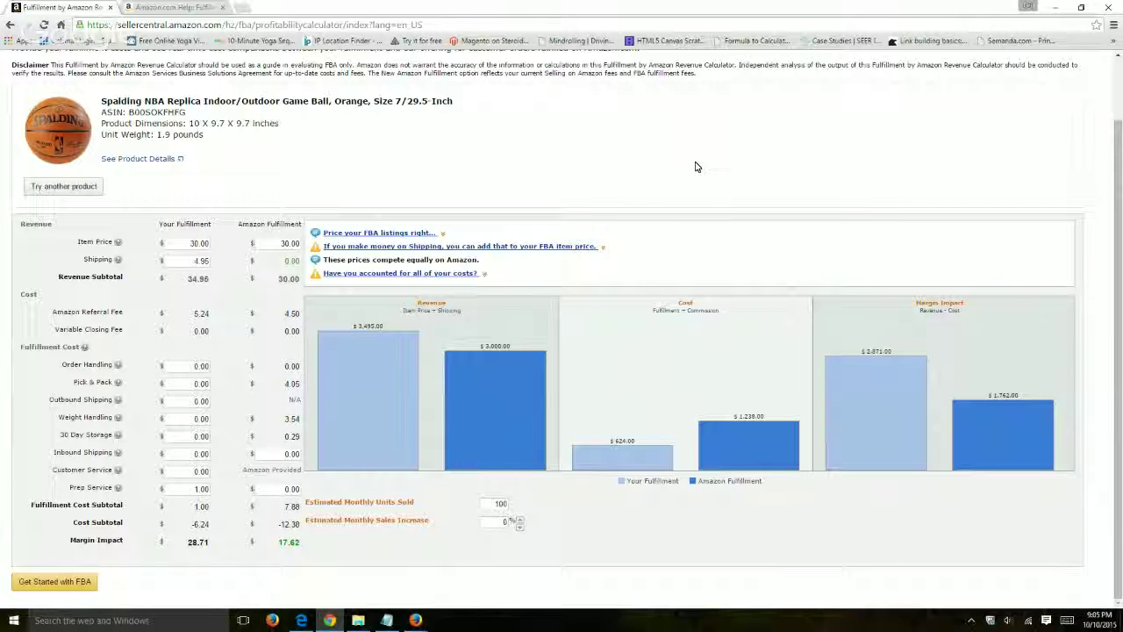
{"action": "scroll", "coordinate": [702, 235], "scroll_direction": "up", "scroll_amount": 2}
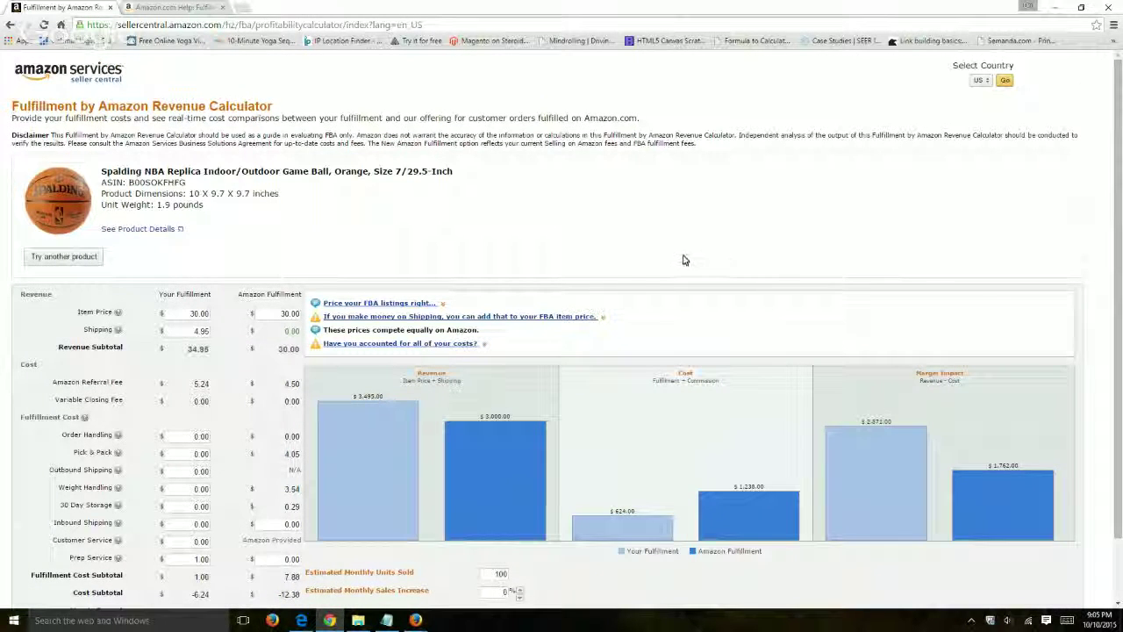